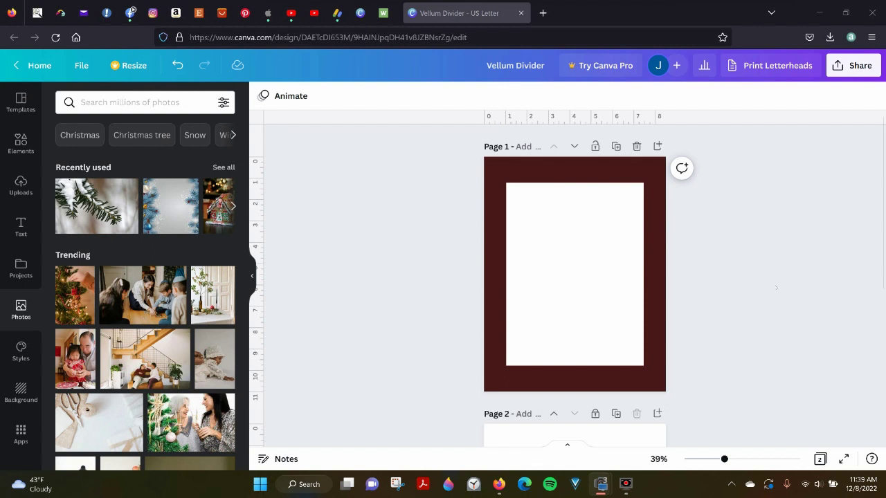
{"action": "scroll", "coordinate": [775, 287], "scroll_direction": "down", "scroll_amount": 5}
{"action": "scroll", "coordinate": [775, 287], "scroll_direction": "up", "scroll_amount": 4}
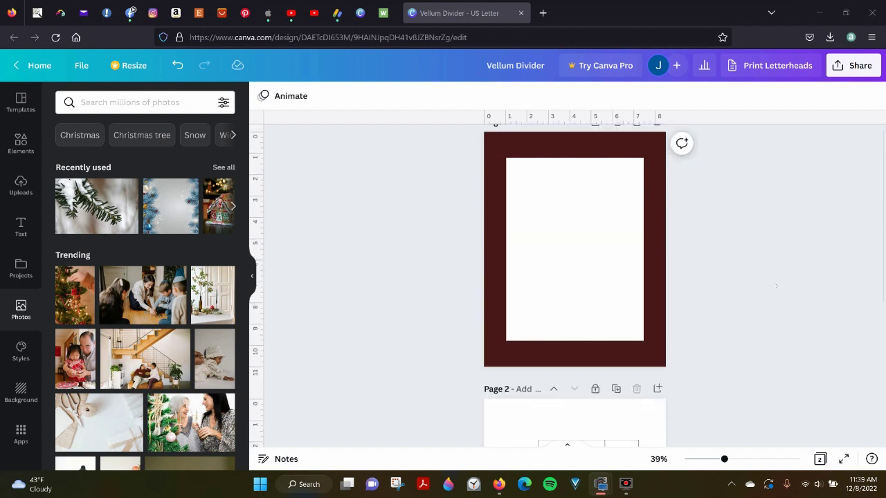
{"action": "scroll", "coordinate": [776, 285], "scroll_direction": "up", "scroll_amount": 1}
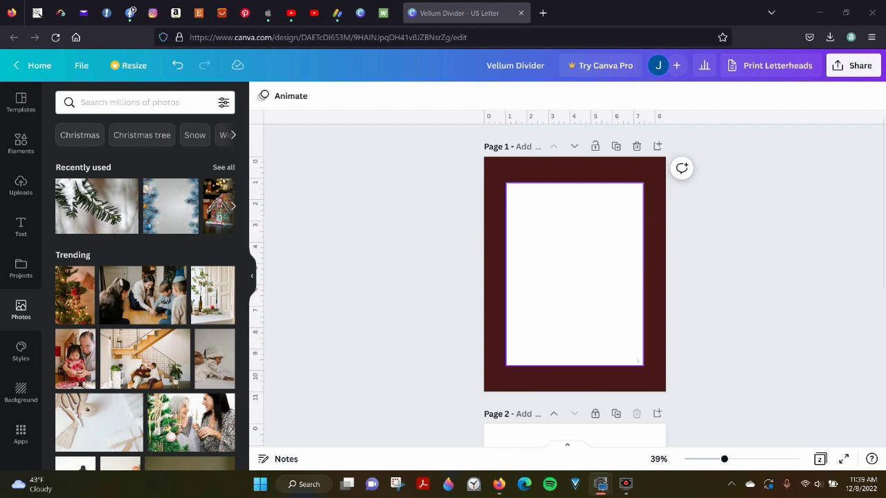
Try enlarging the white rectangle on page 1 slightly from its lower-right corner, and undo the resize.
{"action": "left_click", "coordinate": [645, 368]}
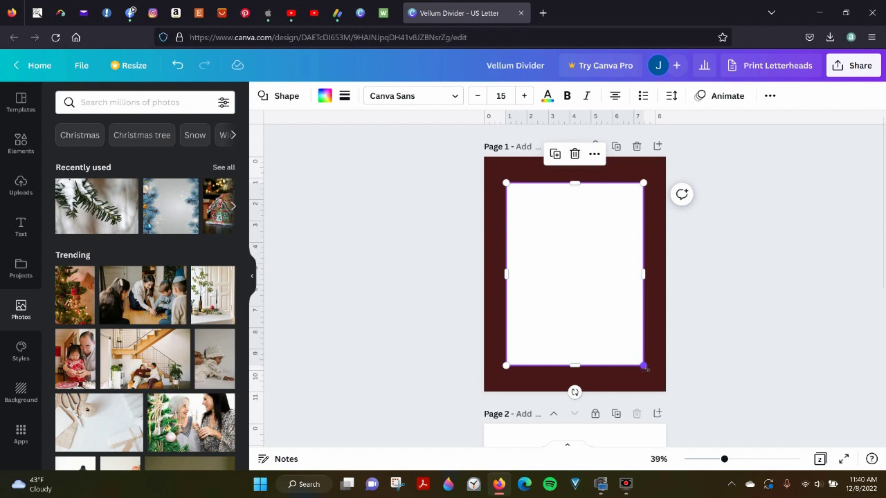
{"action": "mouse_move", "coordinate": [644, 368]}
{"action": "left_mouse_down"}
{"action": "mouse_move", "coordinate": [631, 357]}
{"action": "mouse_move", "coordinate": [641, 356]}
{"action": "mouse_move", "coordinate": [652, 374]}
{"action": "mouse_move", "coordinate": [647, 367]}
{"action": "left_mouse_up"}
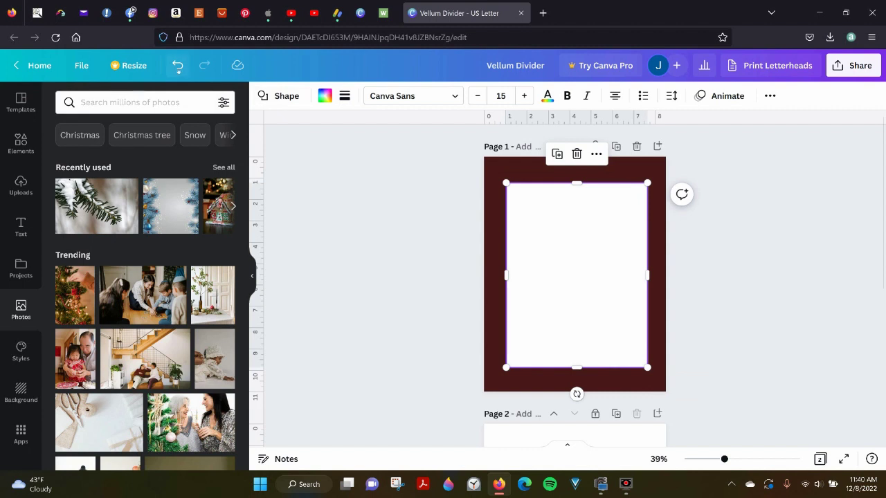
{"action": "left_click", "coordinate": [178, 65]}
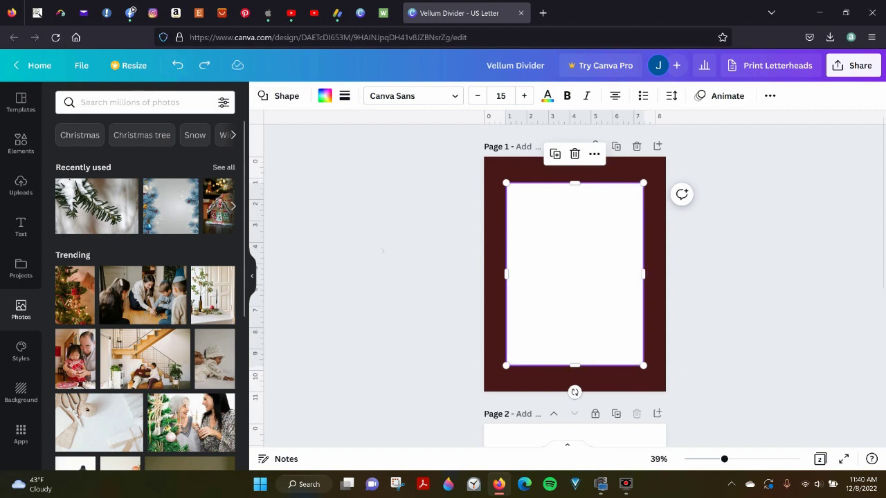
{"action": "left_click", "coordinate": [381, 248]}
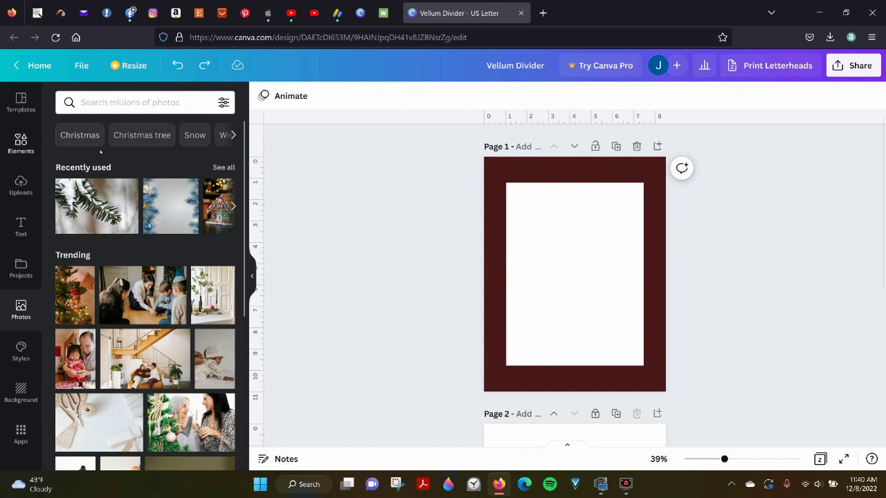
Add the recently used blue Christmas ornament photo to page 1 and enlarge it from the upper-left page corner to cover the whole page.
{"action": "left_click", "coordinate": [177, 205]}
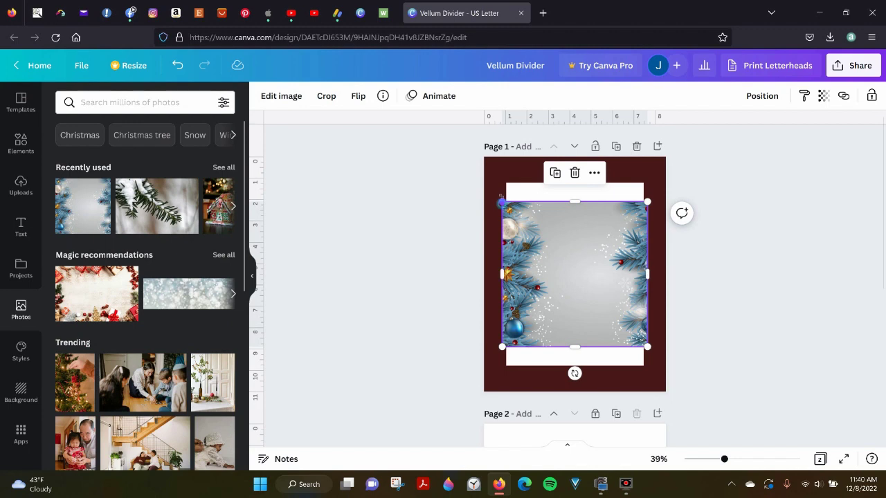
{"action": "left_click_drag", "start_coordinate": [501, 201], "coordinate": [483, 183]}
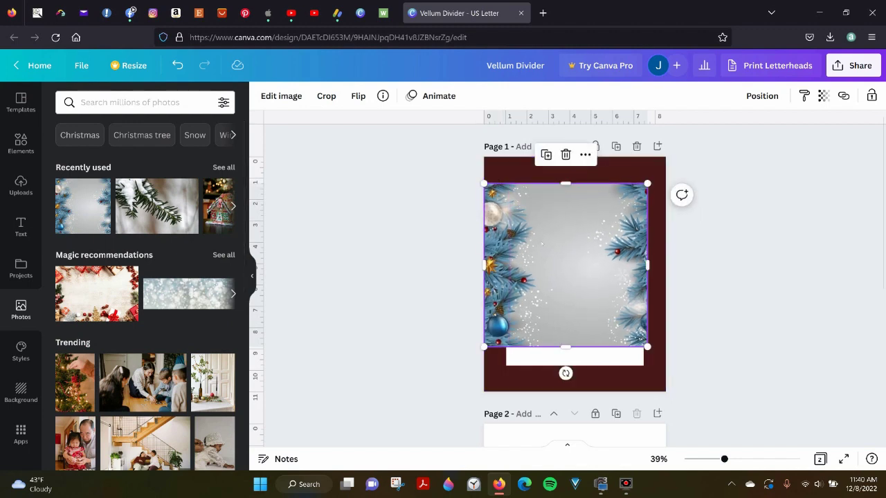
{"action": "left_click_drag", "start_coordinate": [542, 241], "coordinate": [543, 216]}
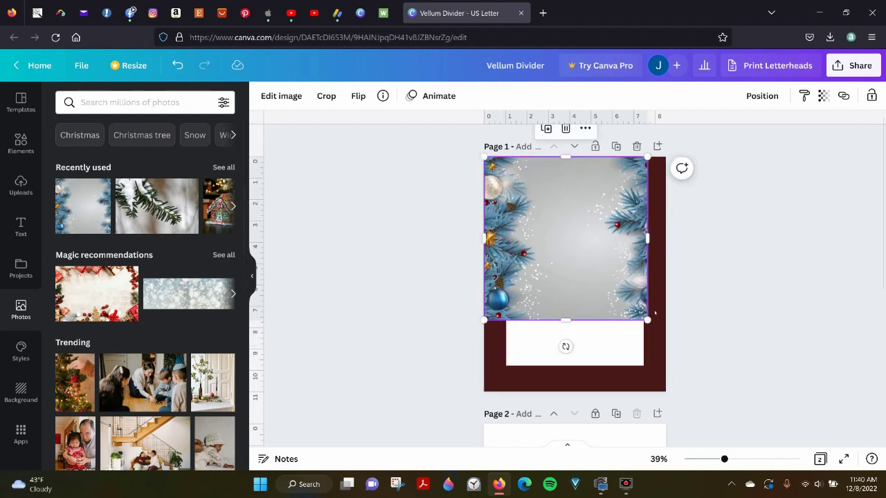
{"action": "left_click_drag", "start_coordinate": [648, 320], "coordinate": [695, 423]}
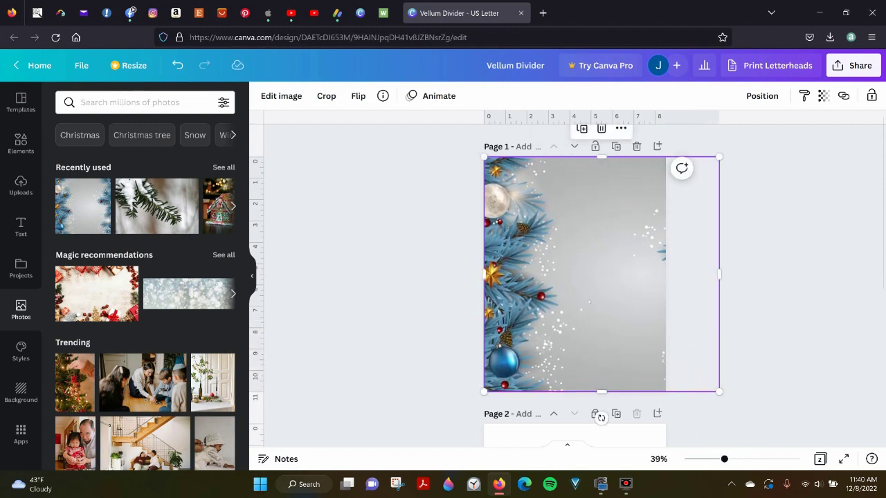
{"action": "mouse_move", "coordinate": [589, 300]}
{"action": "left_mouse_down"}
{"action": "mouse_move", "coordinate": [575, 303]}
{"action": "mouse_move", "coordinate": [607, 302]}
{"action": "mouse_move", "coordinate": [591, 302]}
{"action": "left_mouse_up"}
{"action": "mouse_move", "coordinate": [589, 264]}
{"action": "left_mouse_down"}
{"action": "mouse_move", "coordinate": [612, 264]}
{"action": "mouse_move", "coordinate": [595, 263]}
{"action": "left_mouse_up"}
Add the recently used "engaged!" script text combination to page 1.
{"action": "left_click", "coordinate": [20, 226]}
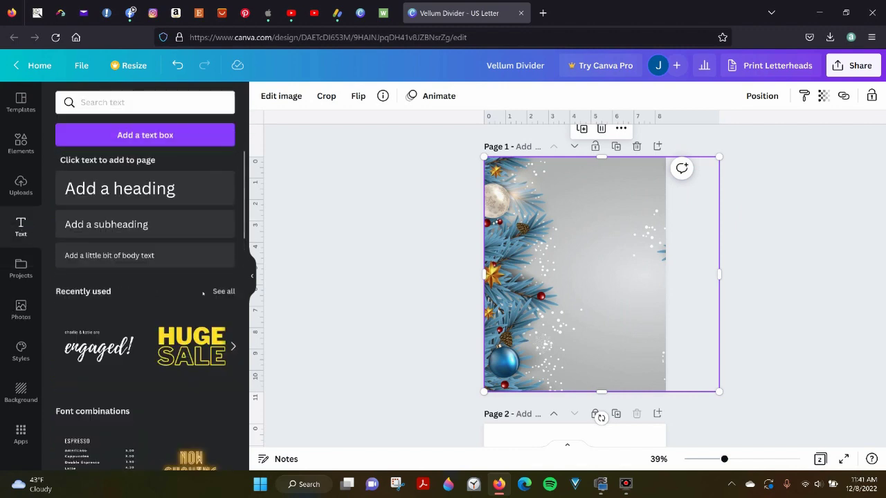
{"action": "scroll", "coordinate": [176, 328], "scroll_direction": "down", "scroll_amount": 1}
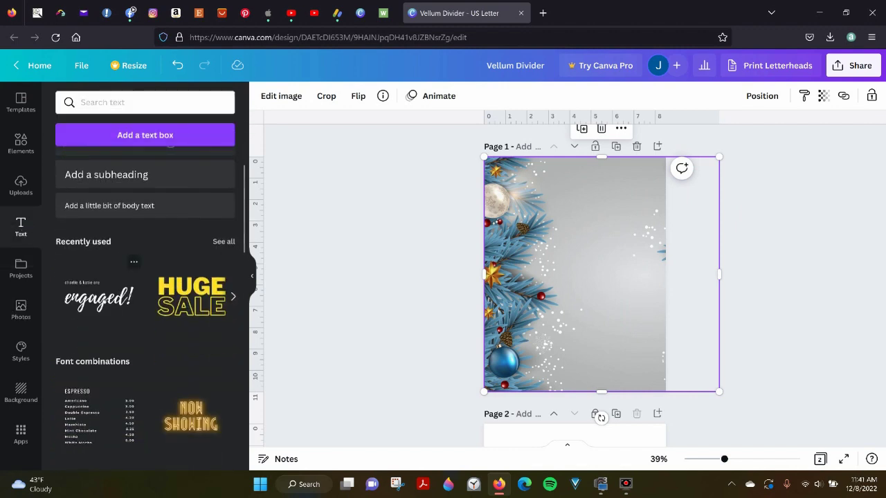
{"action": "left_click", "coordinate": [99, 296]}
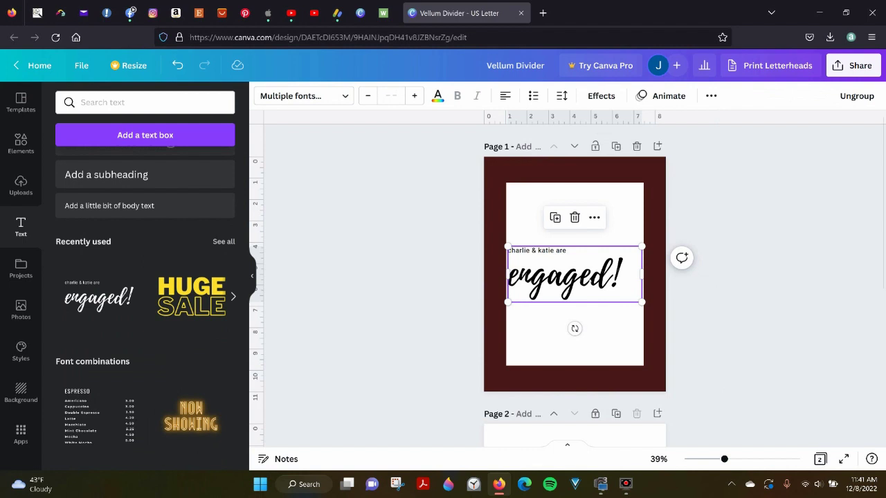
{"action": "left_click", "coordinate": [728, 282]}
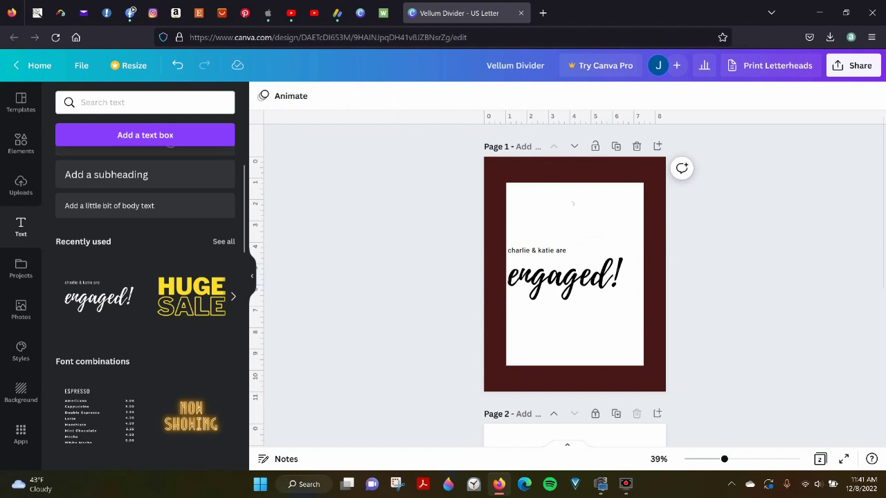
Delete the white rectangle and the maroon shape on page 1, and shift the "engaged!" text up and to the right.
{"action": "left_click", "coordinate": [569, 205]}
{"action": "key", "text": "Delete"}
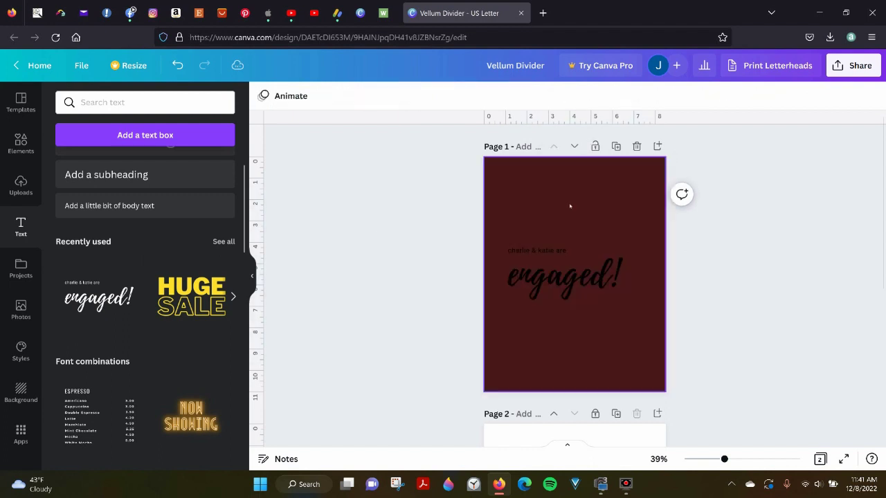
{"action": "left_click", "coordinate": [570, 202]}
{"action": "key", "text": "Delete"}
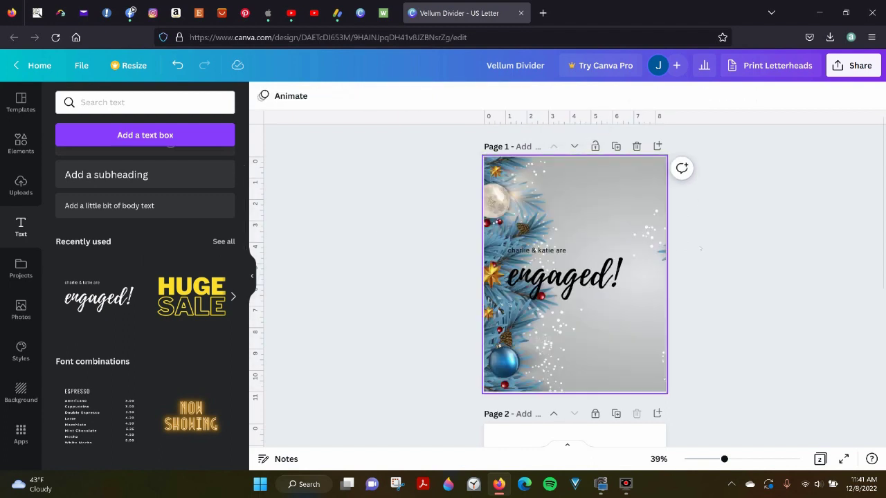
{"action": "left_click_drag", "start_coordinate": [573, 279], "coordinate": [596, 264]}
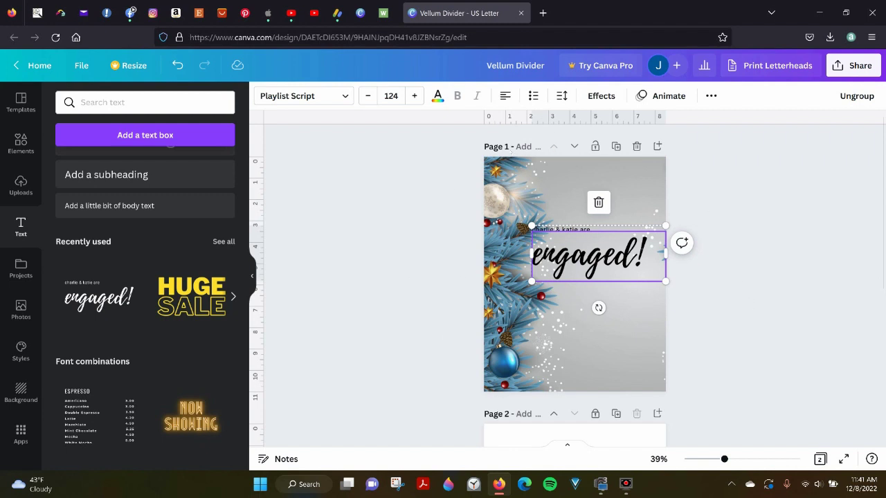
Undo the trial edits on page 1 back to the maroon frame and white rectangle without the photo or text.
{"action": "left_click", "coordinate": [178, 65]}
{"action": "left_click", "coordinate": [178, 66]}
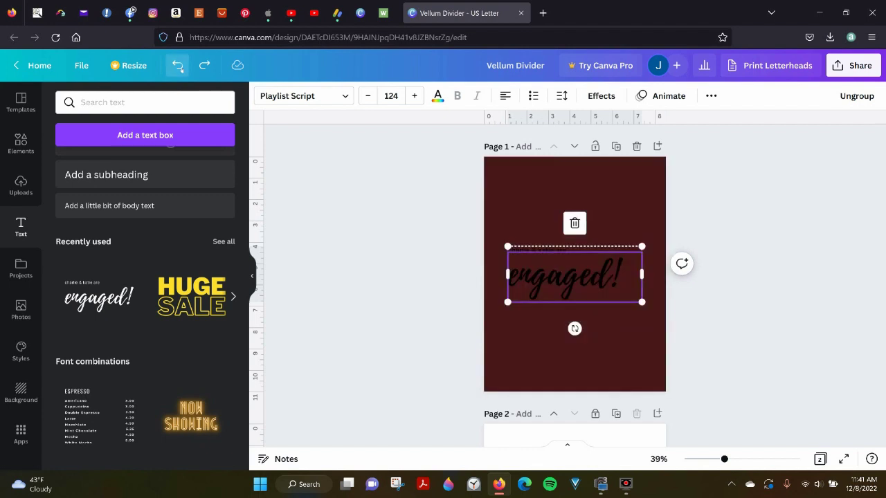
{"action": "left_click", "coordinate": [178, 65]}
{"action": "left_click", "coordinate": [178, 65]}
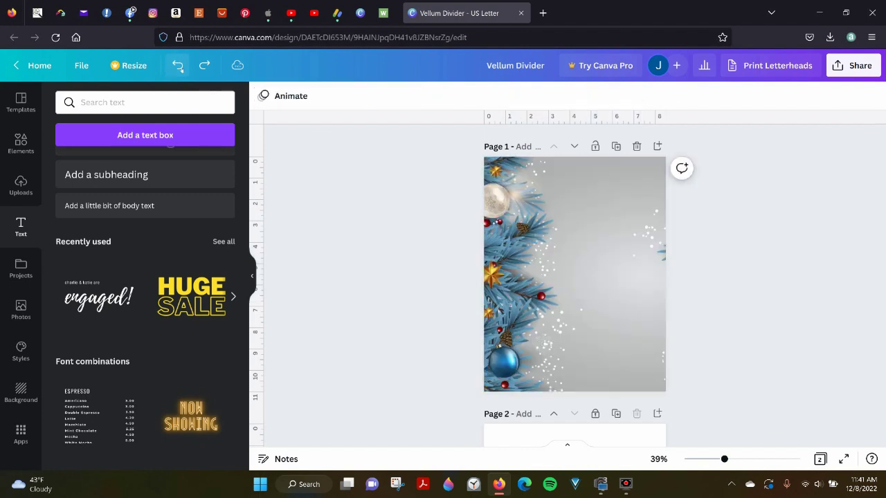
{"action": "left_click", "coordinate": [178, 65]}
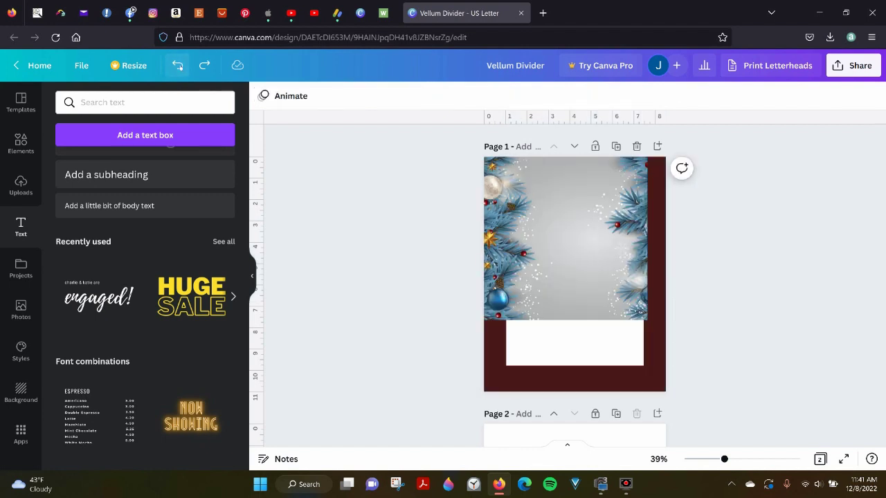
{"action": "left_click", "coordinate": [177, 65]}
{"action": "left_click", "coordinate": [177, 65]}
{"action": "left_click", "coordinate": [178, 65]}
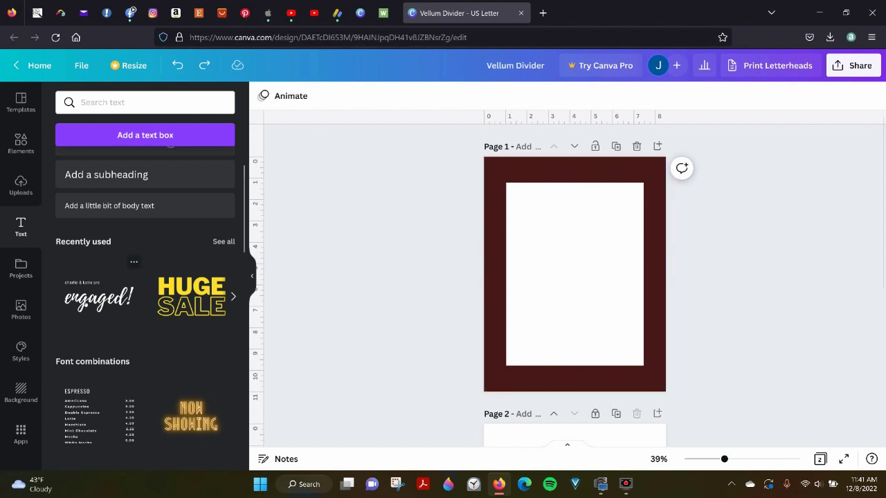
Try adding the "engaged!" text combination to page 1 rotated 90° clockwise, and undo both changes.
{"action": "left_click", "coordinate": [93, 299]}
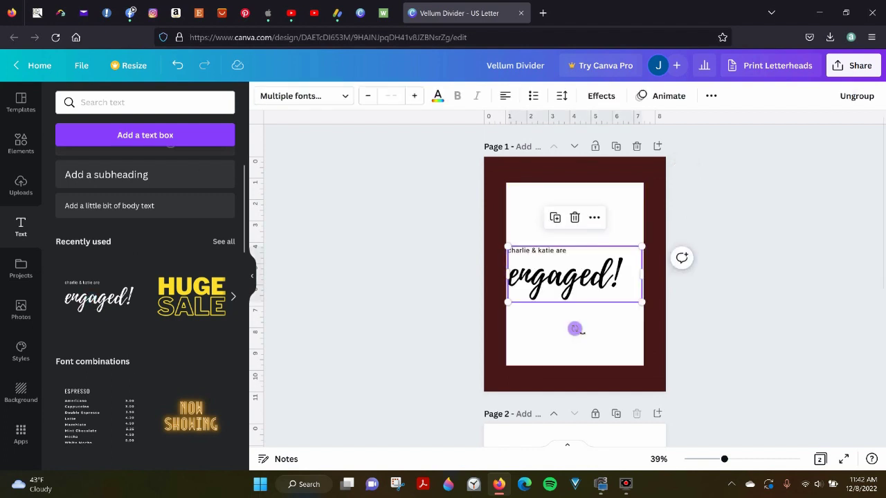
{"action": "left_click_drag", "start_coordinate": [574, 329], "coordinate": [516, 299]}
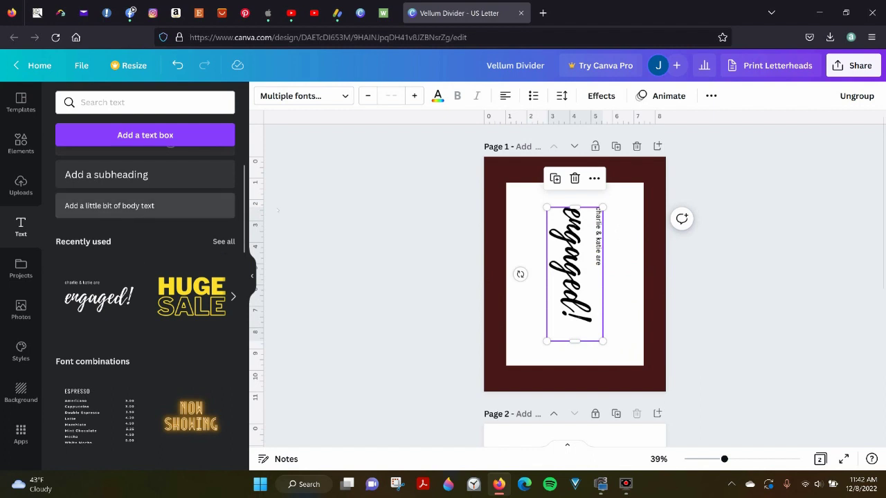
{"action": "left_click", "coordinate": [178, 65]}
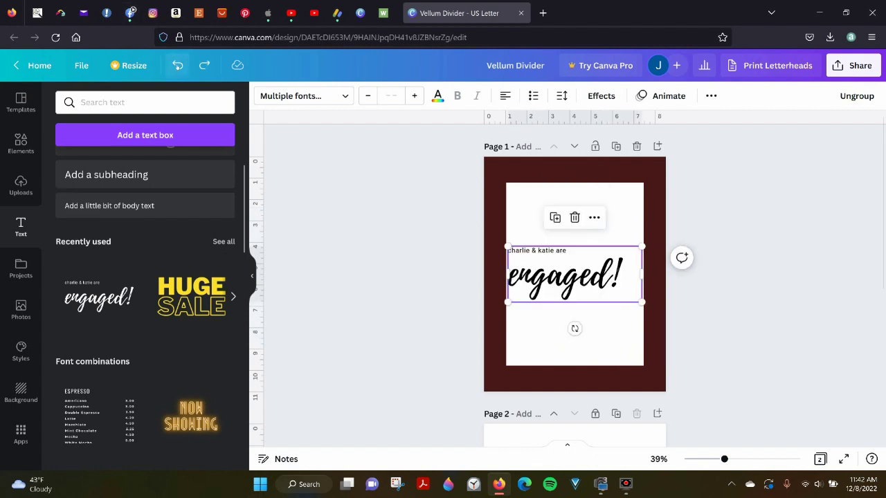
{"action": "left_click", "coordinate": [178, 65]}
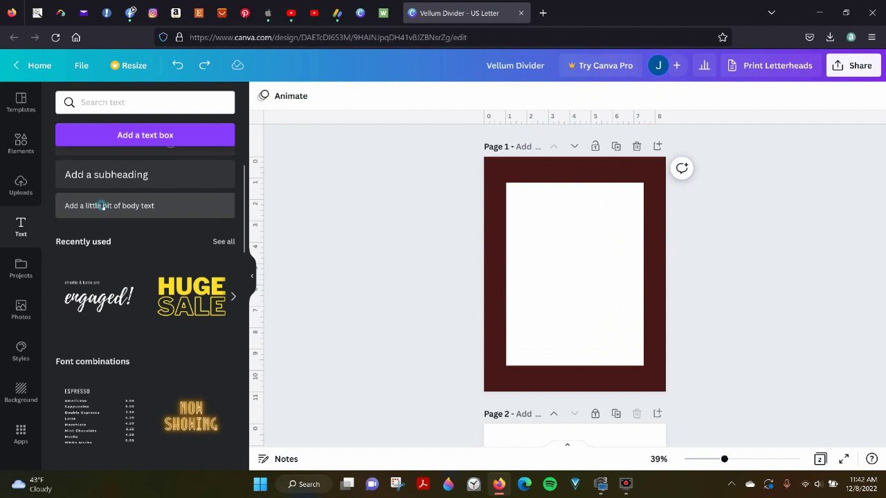
Add a body text box reading "January" to page 1 and rotate it 90° clockwise so it reads downward.
{"action": "left_click", "coordinate": [103, 206]}
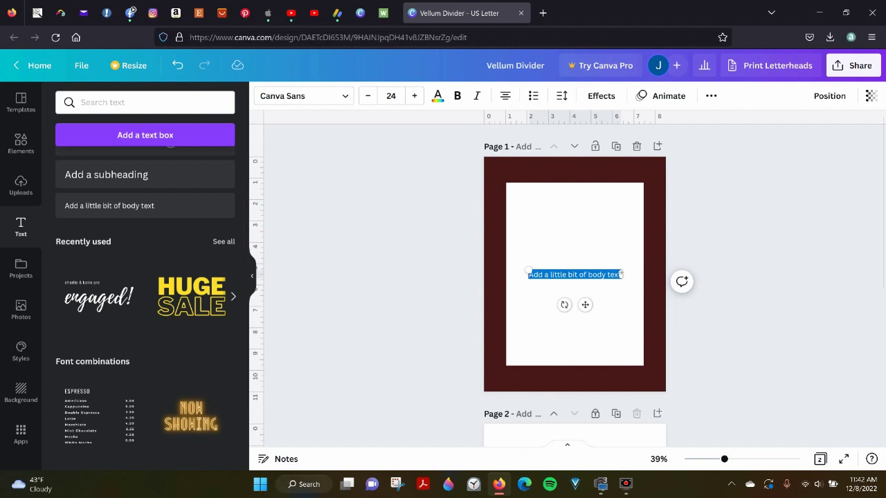
{"action": "type", "text": "Janu"}
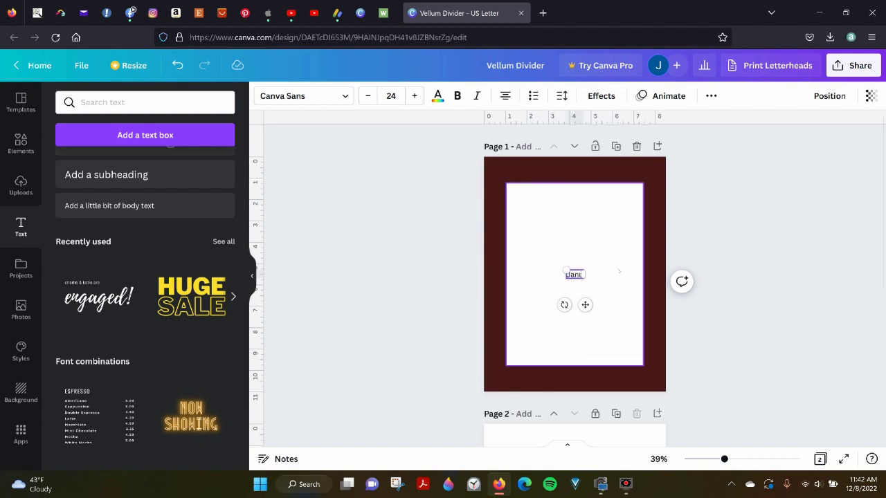
{"action": "type", "text": "ary"}
{"action": "left_click_drag", "start_coordinate": [564, 304], "coordinate": [532, 266]}
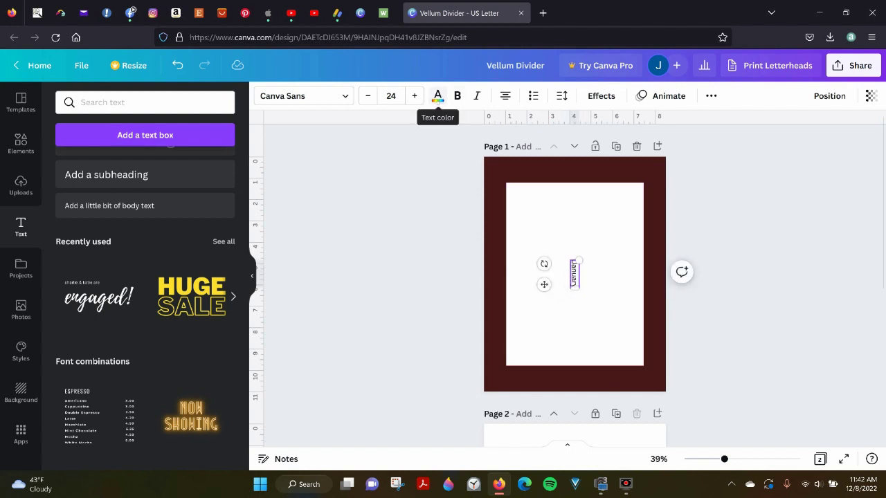
Color the January text white and place it on the maroon border's right side, beside the white rectangle's upper-right corner.
{"action": "left_click", "coordinate": [437, 97]}
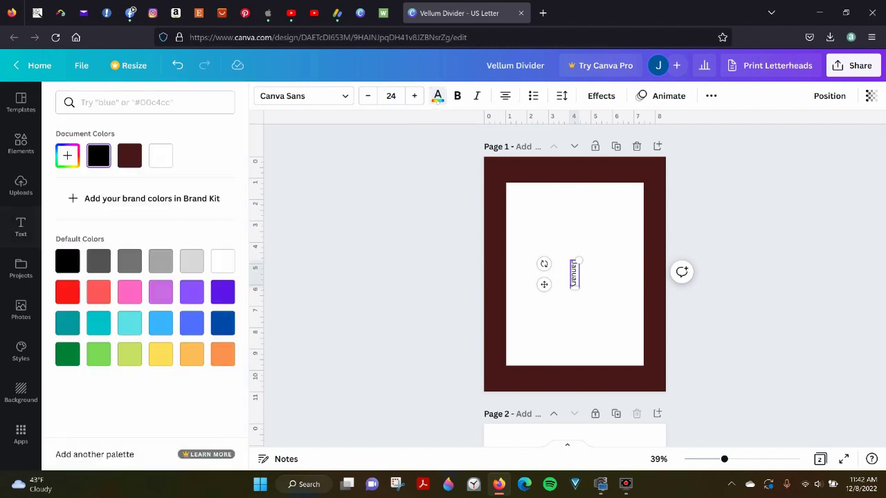
{"action": "left_click", "coordinate": [160, 151]}
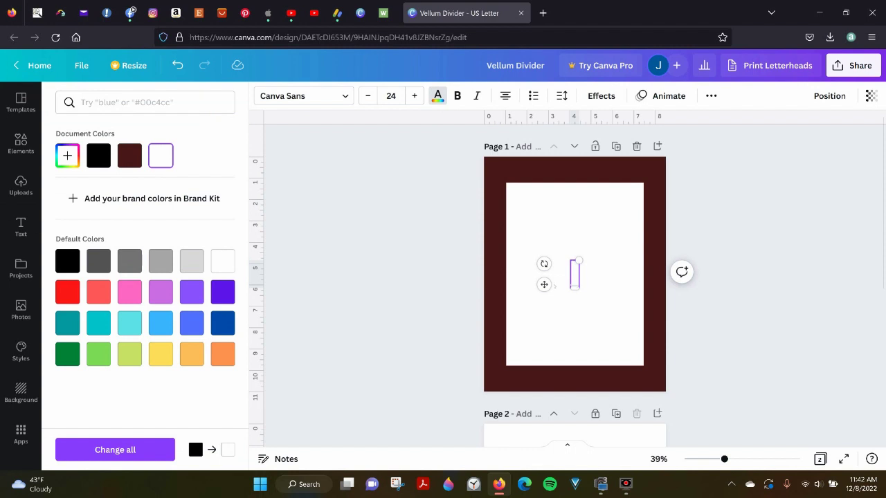
{"action": "left_click_drag", "start_coordinate": [544, 284], "coordinate": [628, 218]}
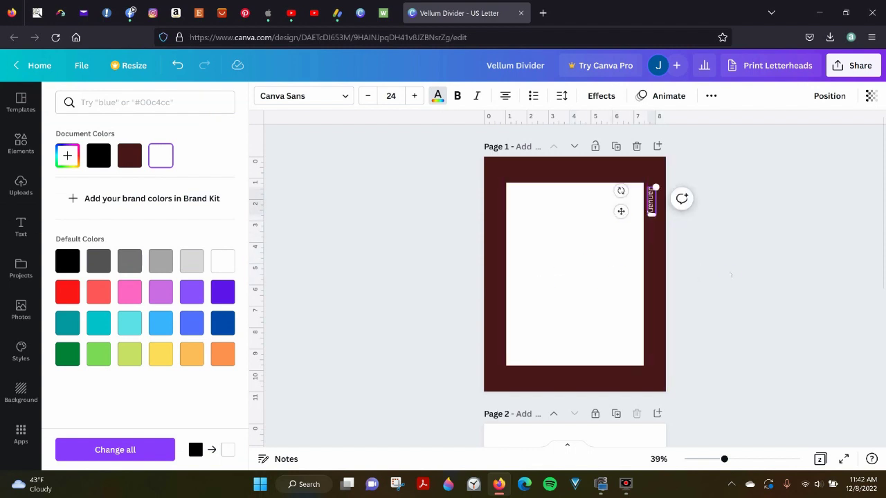
{"action": "left_click", "coordinate": [723, 276]}
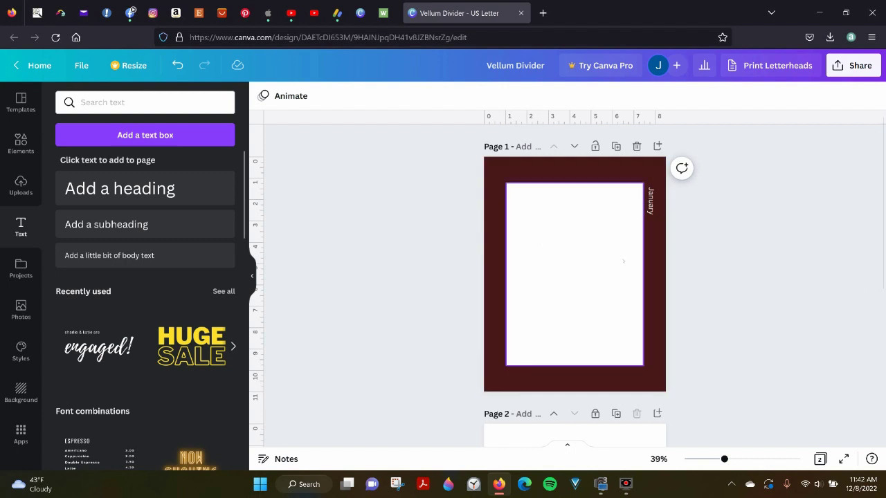
{"action": "scroll", "coordinate": [578, 262], "scroll_direction": "down", "scroll_amount": 5}
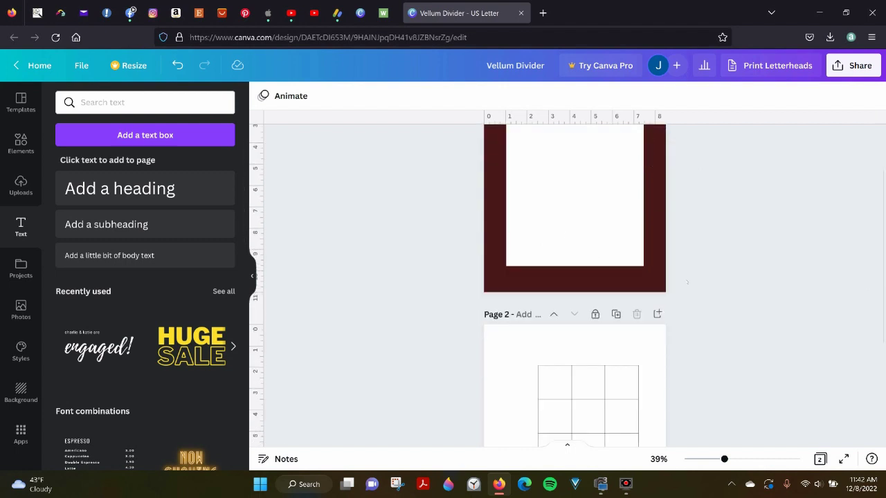
{"action": "scroll", "coordinate": [689, 260], "scroll_direction": "down", "scroll_amount": 1}
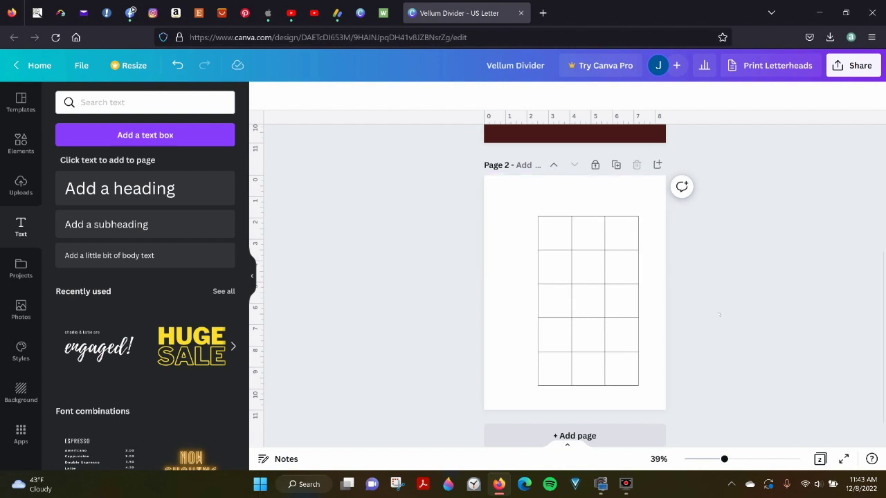
{"action": "scroll", "coordinate": [719, 315], "scroll_direction": "up", "scroll_amount": 5}
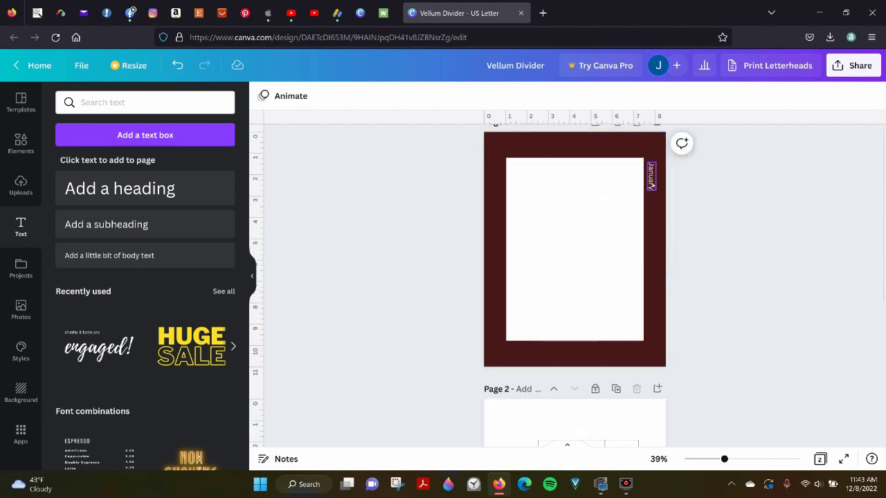
Delete the January text and cover all of page 1 with the recently used blue fir-branch ornament photo, aligned to the upper-left corner.
{"action": "left_click", "coordinate": [651, 185]}
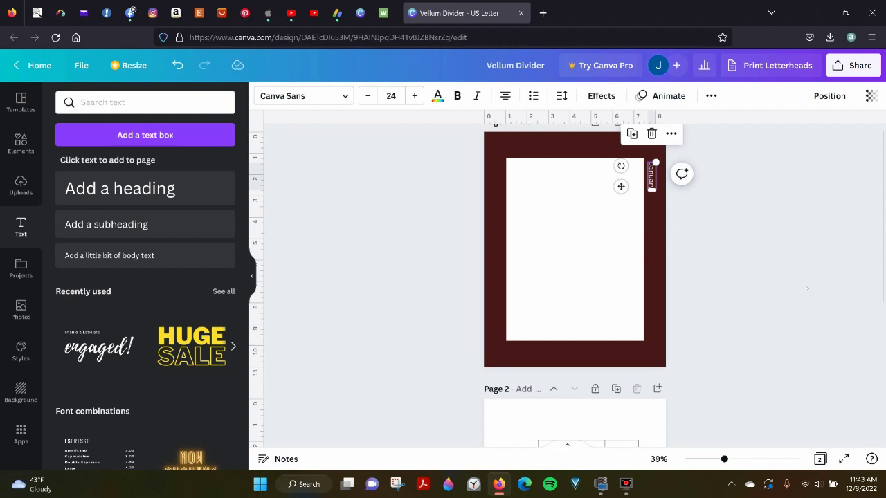
{"action": "key", "text": "Delete"}
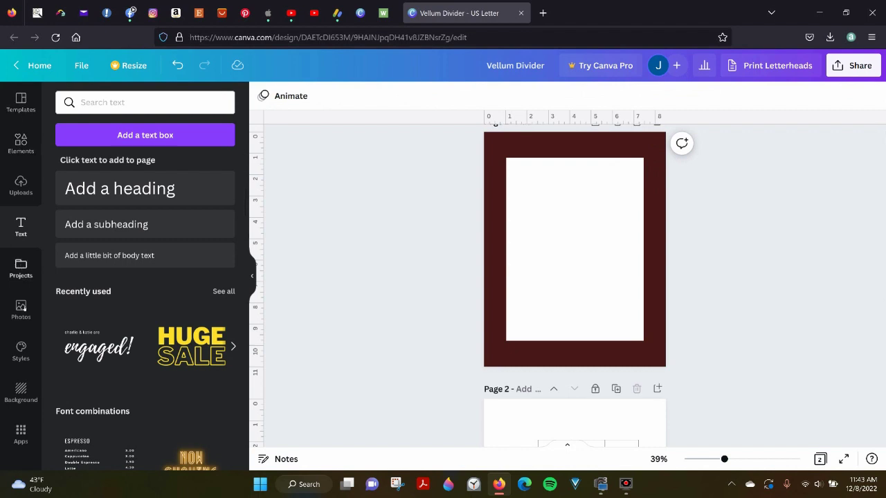
{"action": "left_click", "coordinate": [22, 306]}
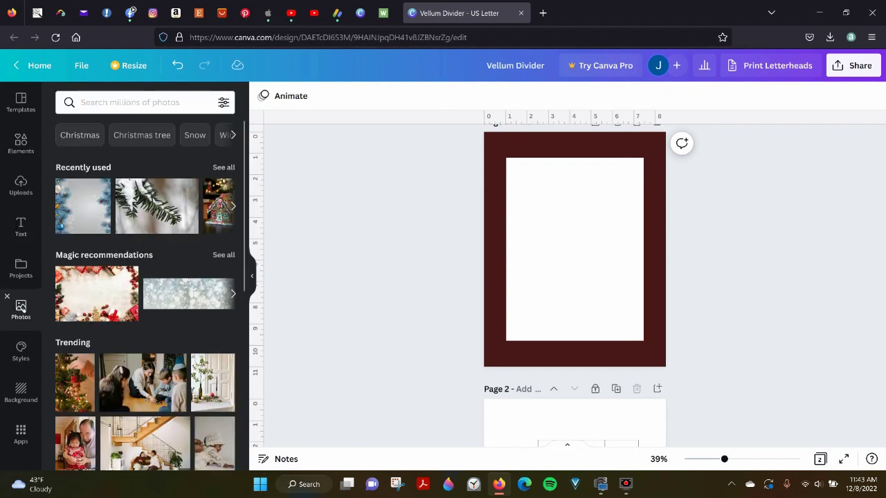
{"action": "left_click", "coordinate": [79, 205]}
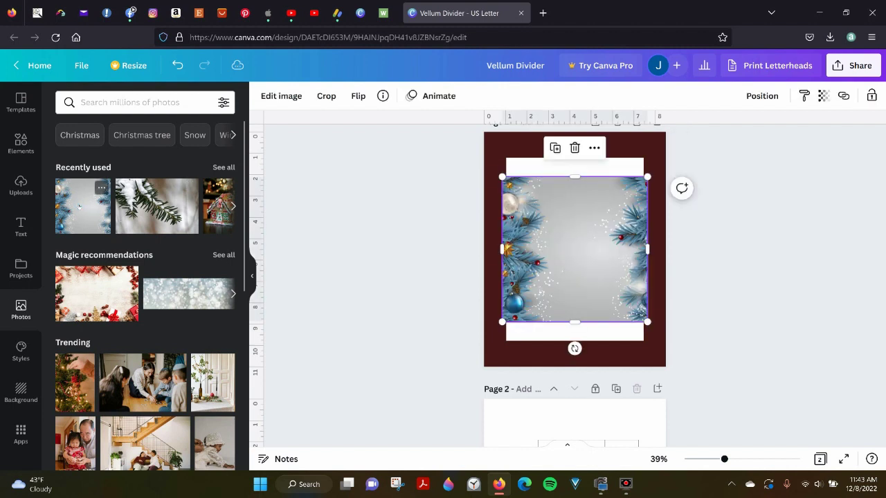
{"action": "left_click_drag", "start_coordinate": [554, 293], "coordinate": [535, 250]}
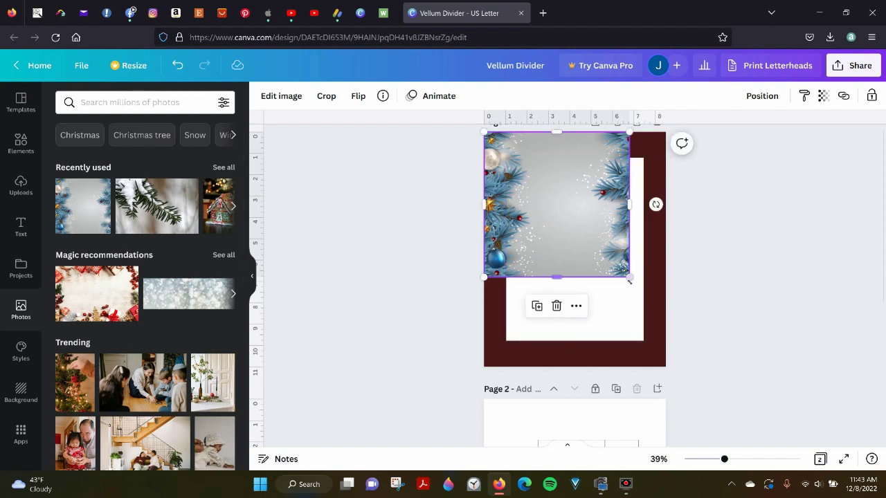
{"action": "left_click_drag", "start_coordinate": [629, 277], "coordinate": [696, 392]}
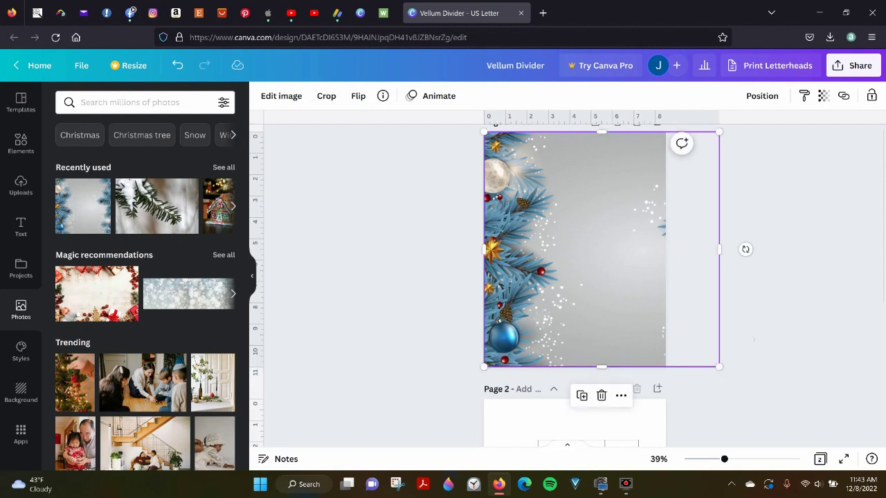
Delete the photo, and try sending the white rectangle and the maroon rectangle each to the back.
{"action": "key", "text": "Delete"}
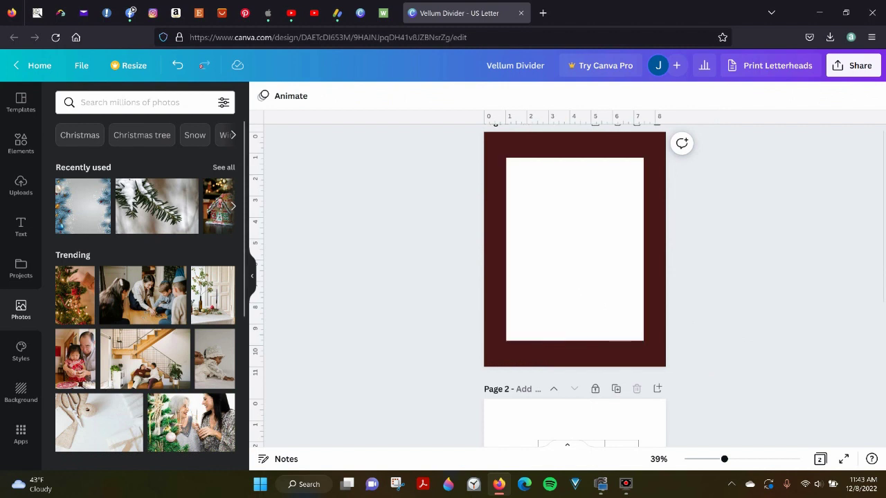
{"action": "left_click", "coordinate": [547, 214]}
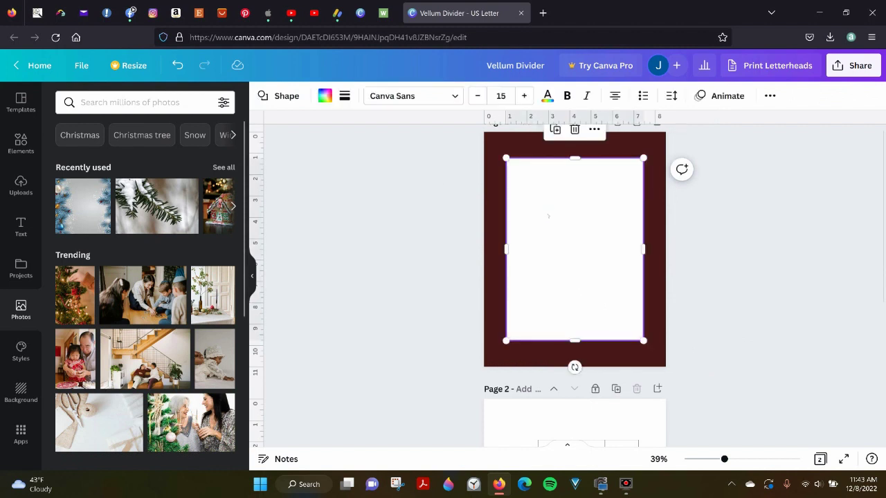
{"action": "right_click", "coordinate": [547, 214]}
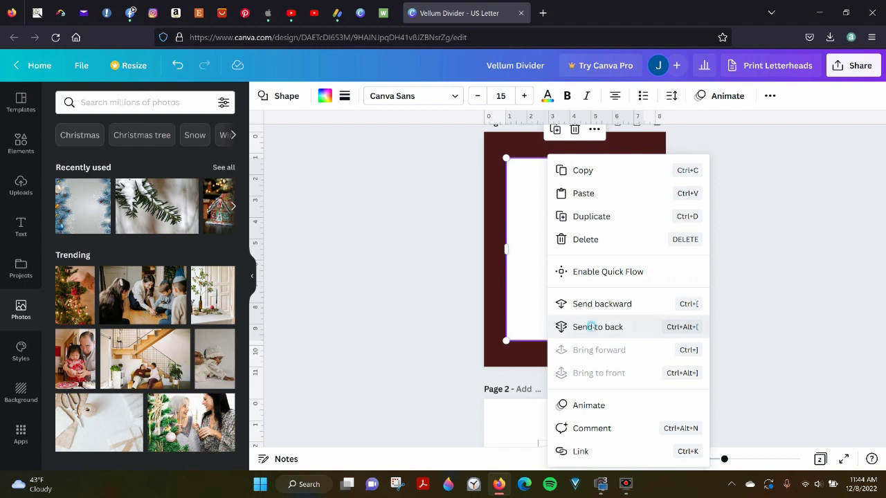
{"action": "left_click", "coordinate": [593, 327]}
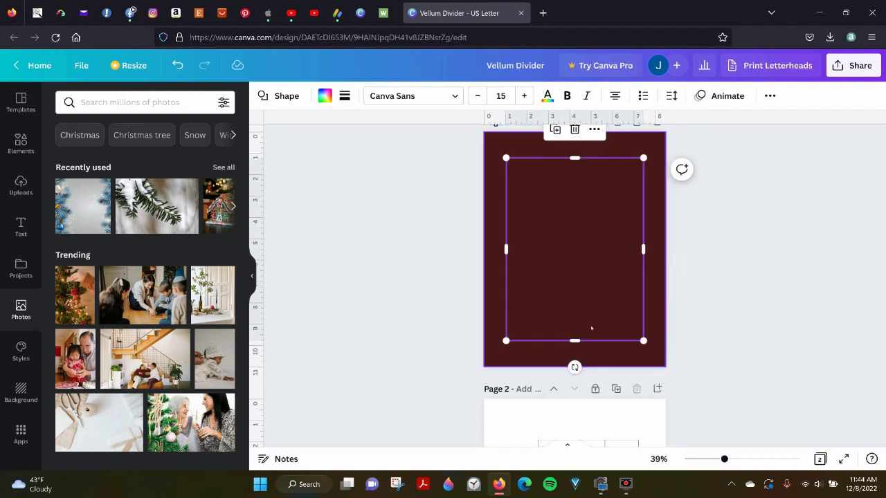
{"action": "left_click", "coordinate": [650, 360]}
{"action": "right_click", "coordinate": [575, 245]}
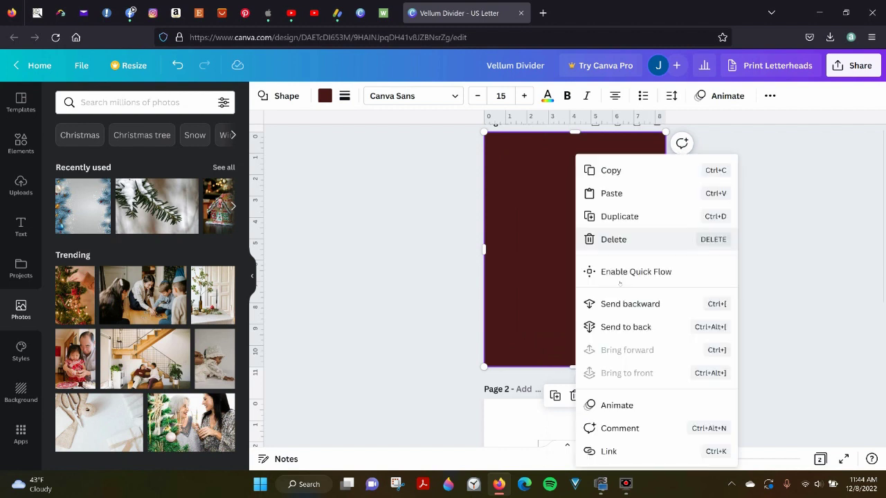
{"action": "left_click", "coordinate": [636, 326]}
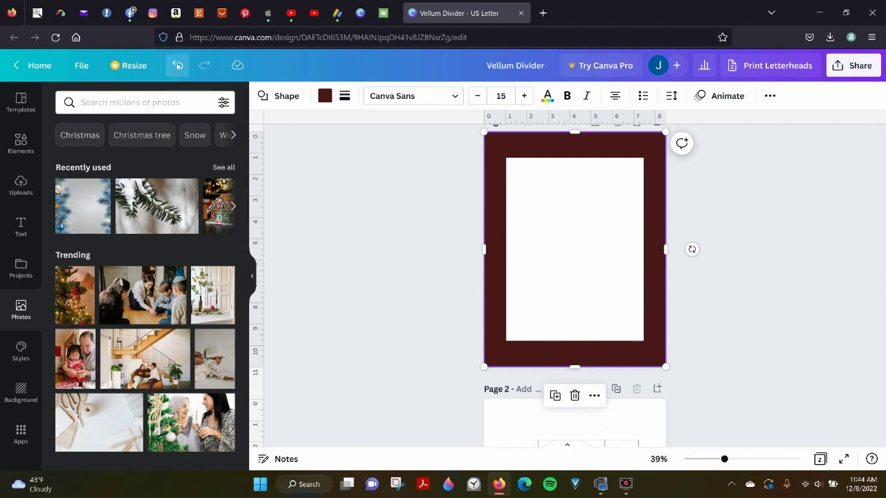
Undo the layer-order changes and the photo's deletion on page 1.
{"action": "left_click", "coordinate": [177, 65]}
{"action": "left_click", "coordinate": [177, 65]}
{"action": "left_click", "coordinate": [177, 65]}
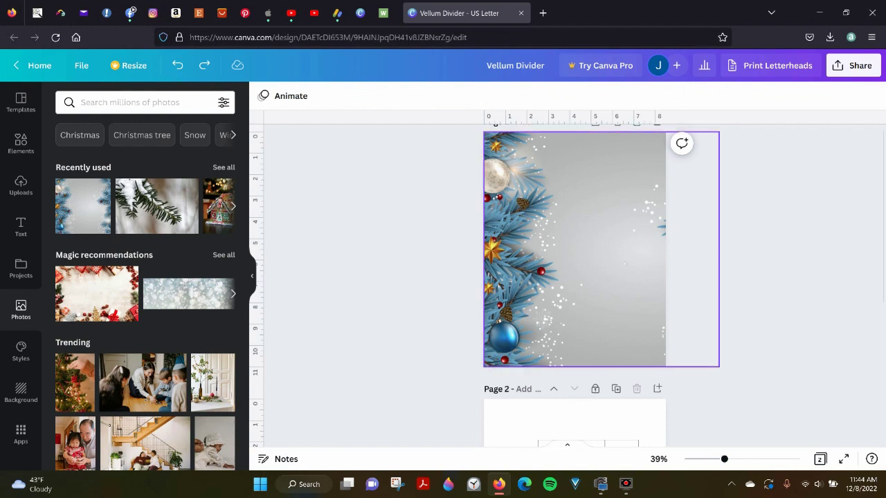
Add the "engaged!" font combination over the photo and clear the small names line above the script word.
{"action": "left_click", "coordinate": [20, 225]}
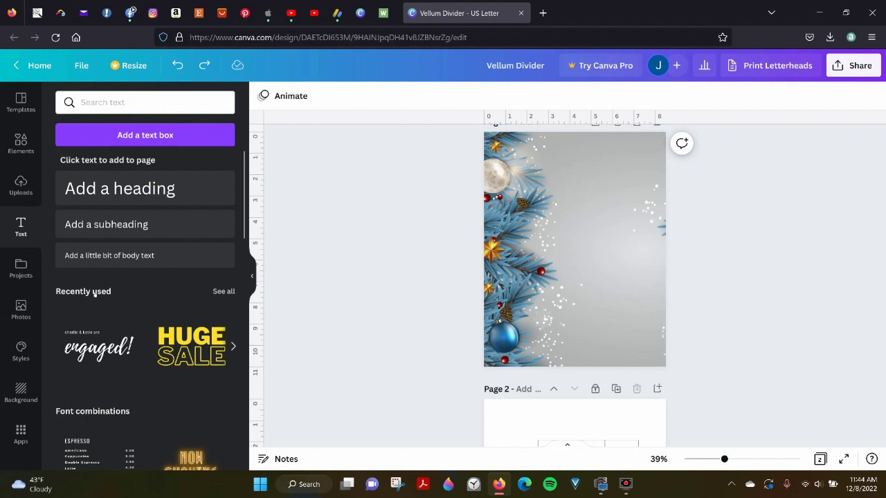
{"action": "left_click", "coordinate": [109, 342]}
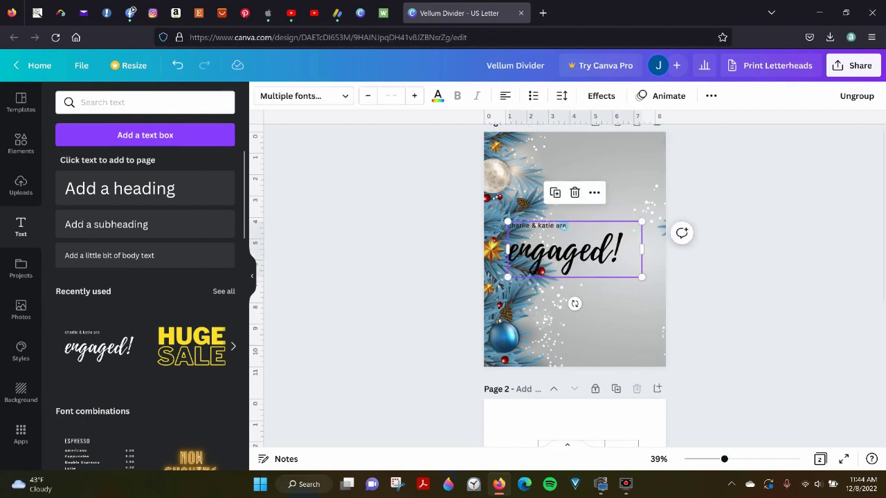
{"action": "left_click", "coordinate": [574, 226]}
{"action": "left_click", "coordinate": [574, 227]}
{"action": "left_click_drag", "start_coordinate": [574, 226], "coordinate": [467, 221]}
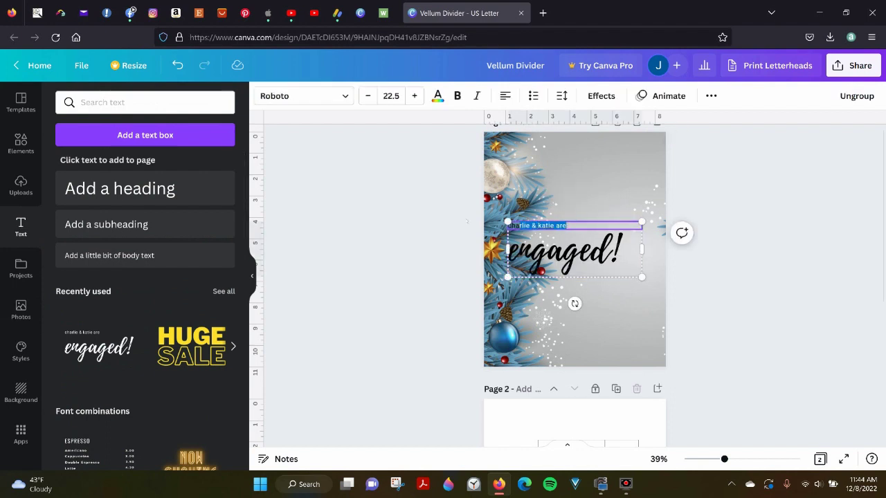
{"action": "key", "text": "BackSpace"}
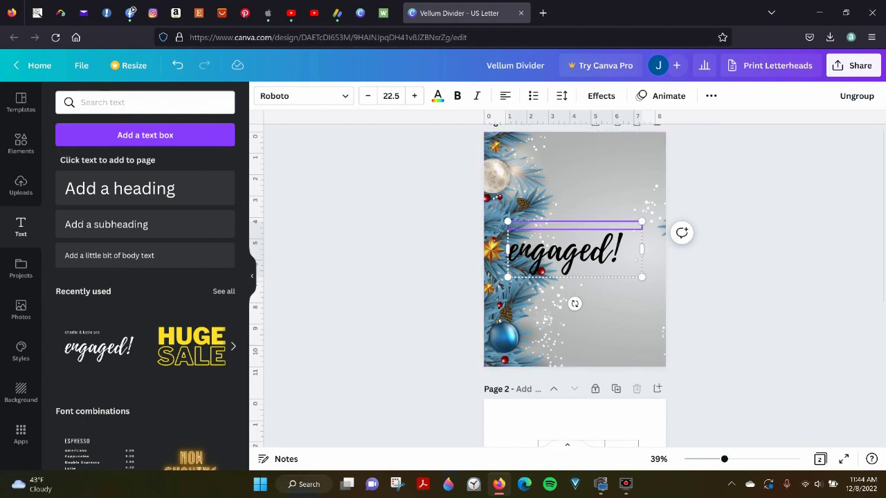
Replace the "engaged!" script text with "Merry Christmas", placing each word on its own line.
{"action": "double_click", "coordinate": [584, 252]}
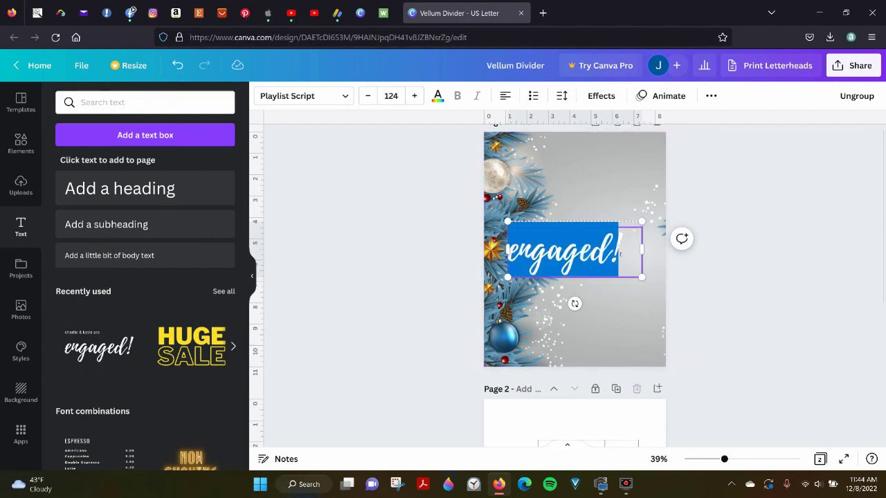
{"action": "type", "text": "Merry"}
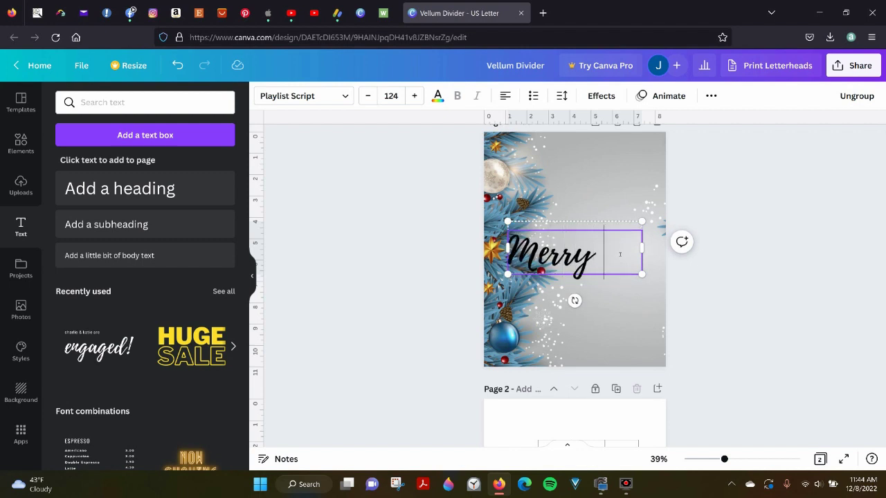
{"action": "key", "text": "Return"}
{"action": "type", "text": "C"}
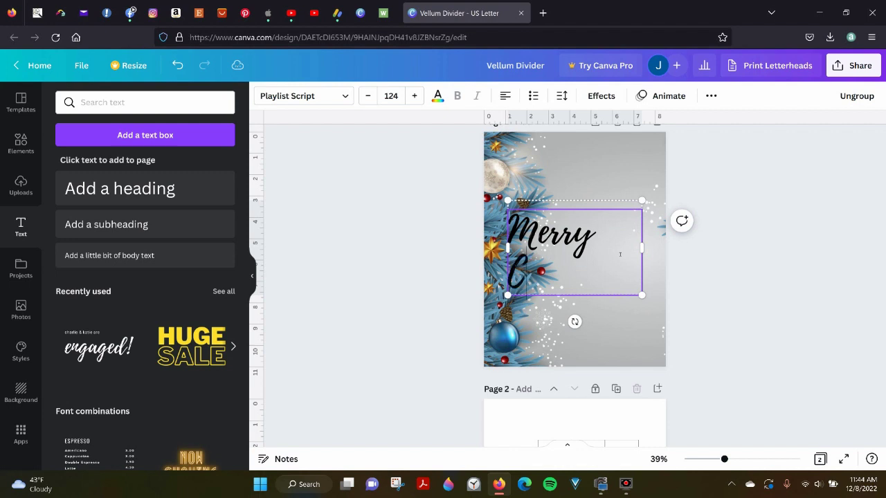
{"action": "type", "text": "hrist"}
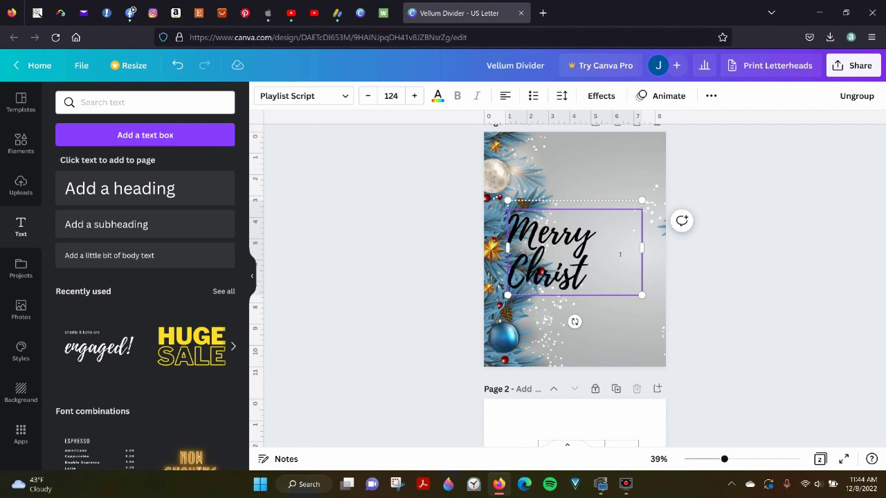
{"action": "type", "text": "mass"}
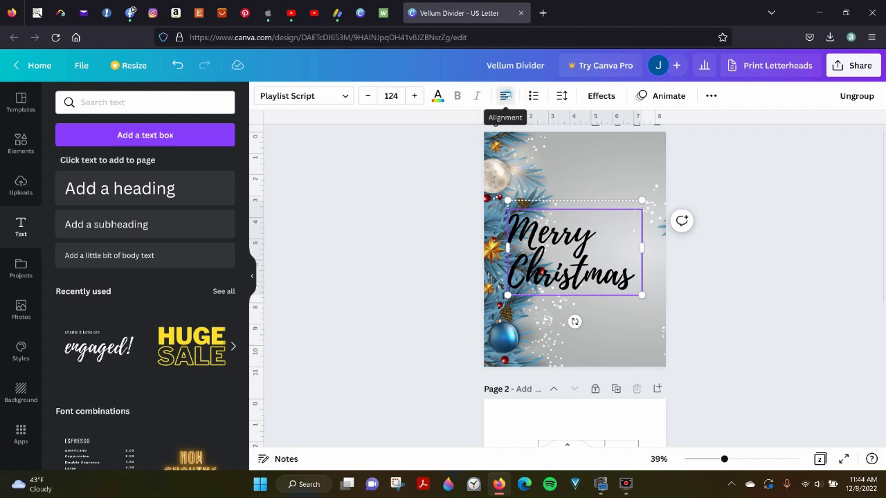
Try center and right alignment on the "Christmas" line.
{"action": "left_click", "coordinate": [505, 95]}
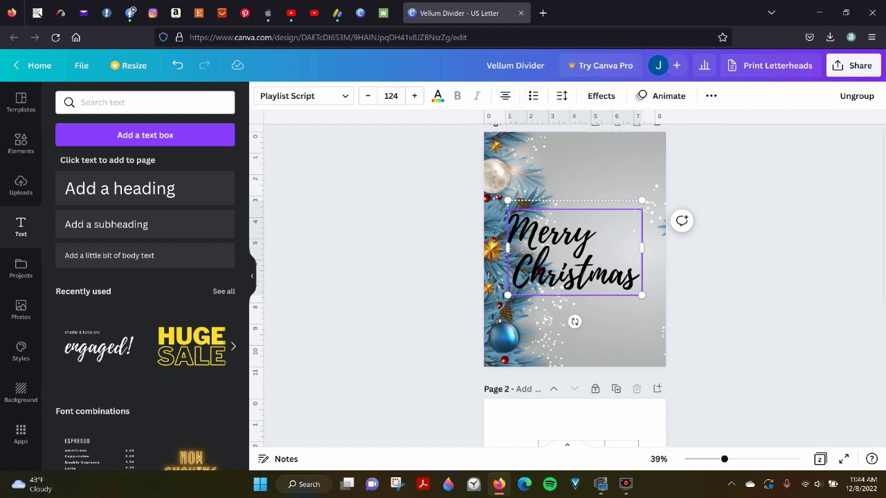
{"action": "left_click", "coordinate": [505, 95]}
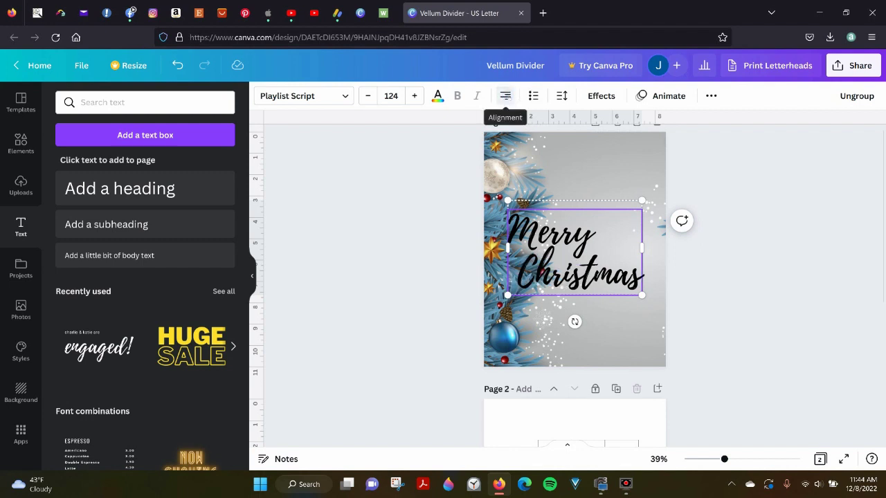
{"action": "left_click", "coordinate": [505, 96]}
Center-align both lines of the "Merry Christmas" text and move it higher and slightly right on the photo.
{"action": "left_click", "coordinate": [622, 238]}
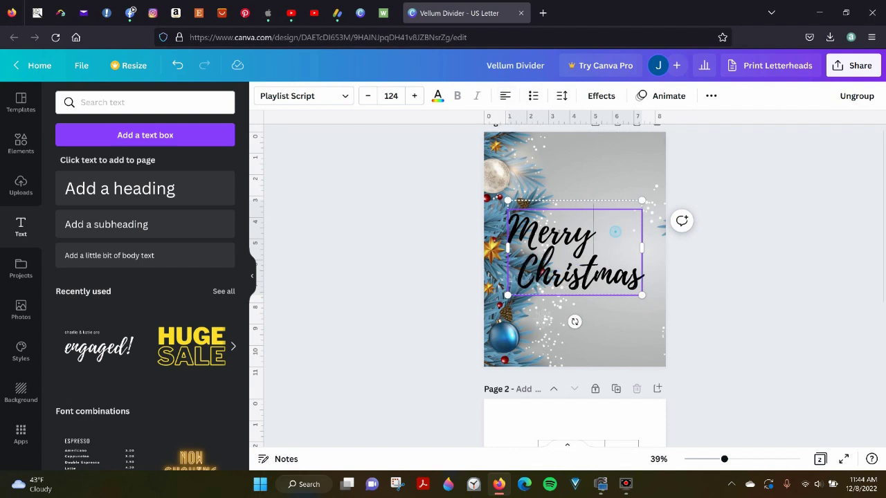
{"action": "key", "text": "shift+Left"}
{"action": "triple_click", "coordinate": [512, 221]}
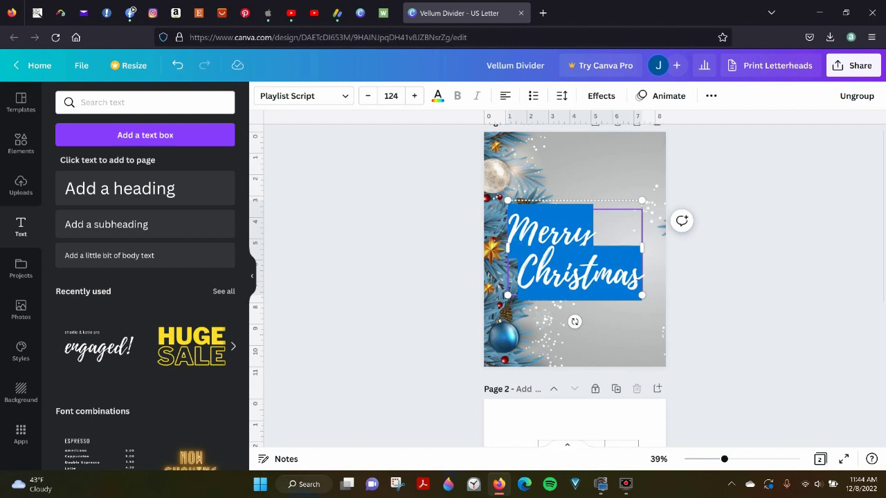
{"action": "left_click", "coordinate": [505, 96]}
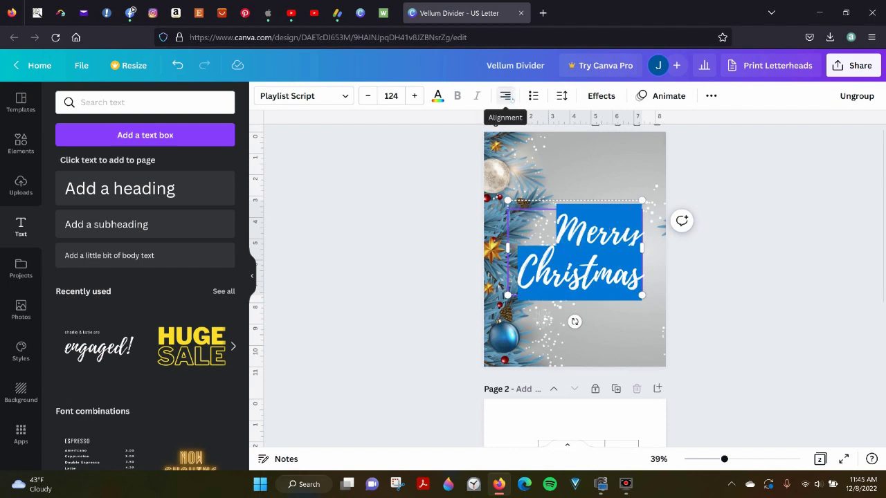
{"action": "left_click", "coordinate": [505, 95]}
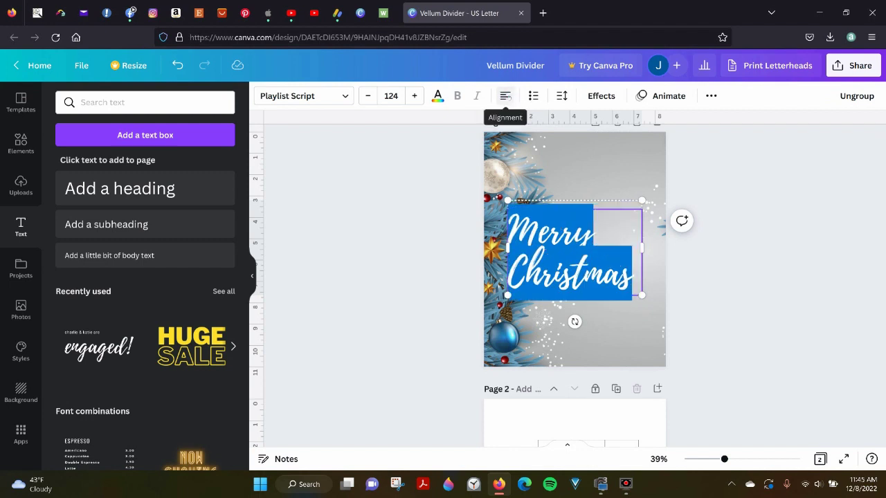
{"action": "left_click", "coordinate": [505, 96]}
{"action": "left_click", "coordinate": [730, 289]}
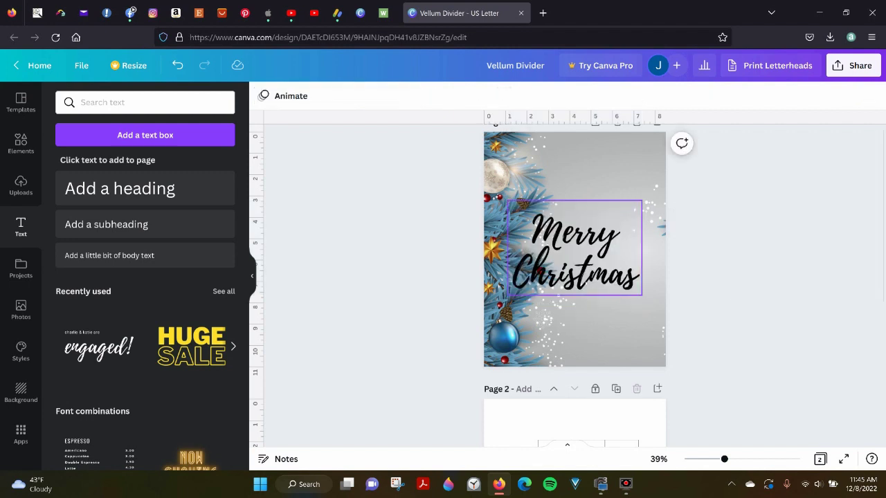
{"action": "left_click_drag", "start_coordinate": [585, 277], "coordinate": [592, 248]}
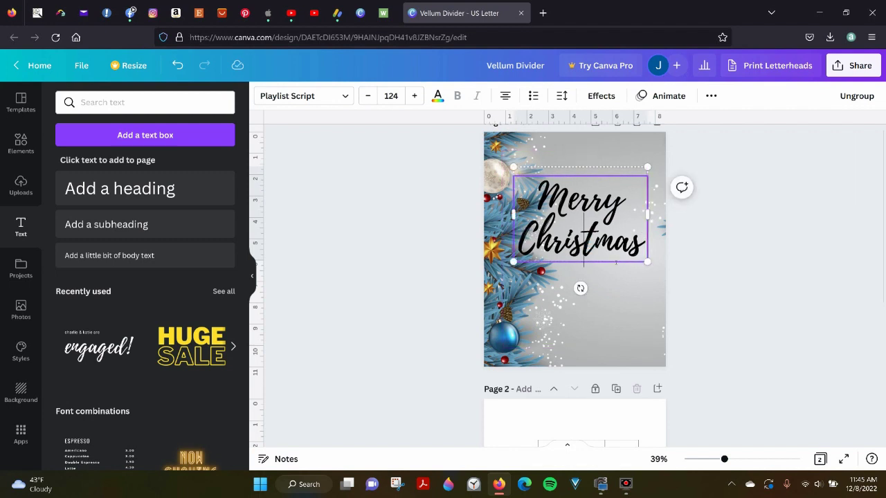
{"action": "left_click", "coordinate": [767, 286]}
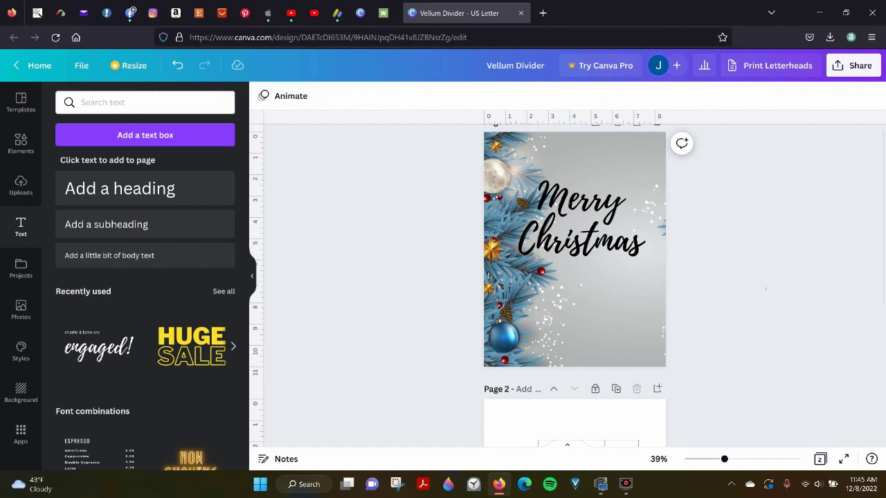